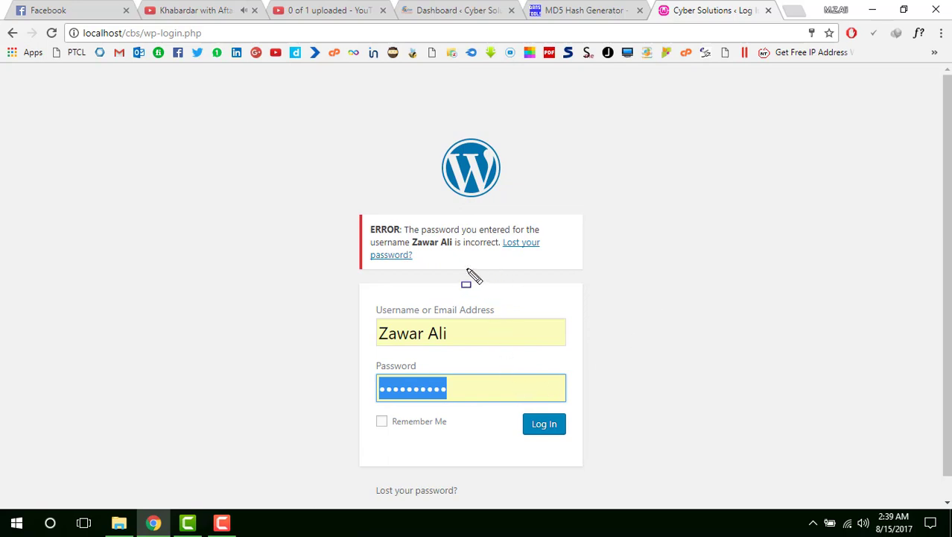
- Highlight the incorrect-password error on the WordPress login page, then open a new blank tab
mouse_move(352, 216)
left_mouse_down()
mouse_move(414, 271)
mouse_move(595, 281)
mouse_move(582, 266)
left_mouse_up()
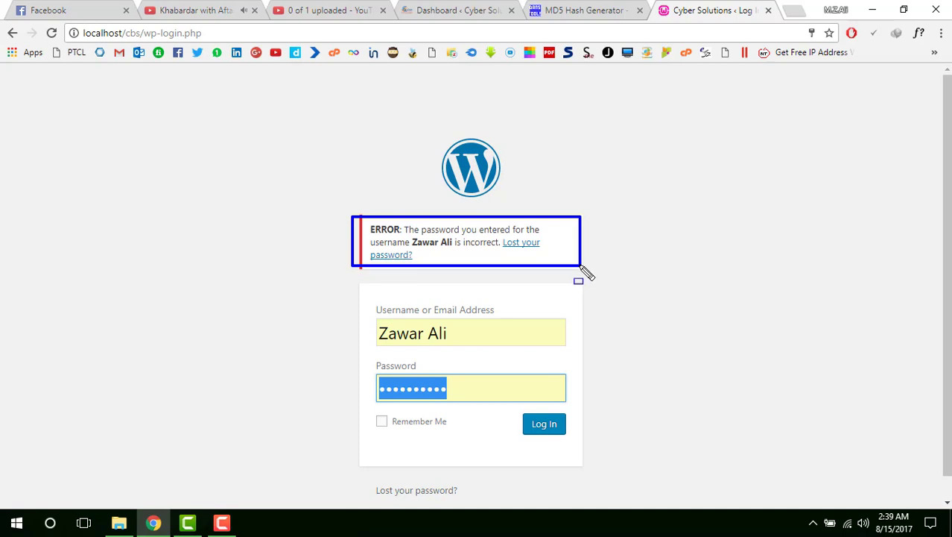
scroll(600, 276, "down", 1)
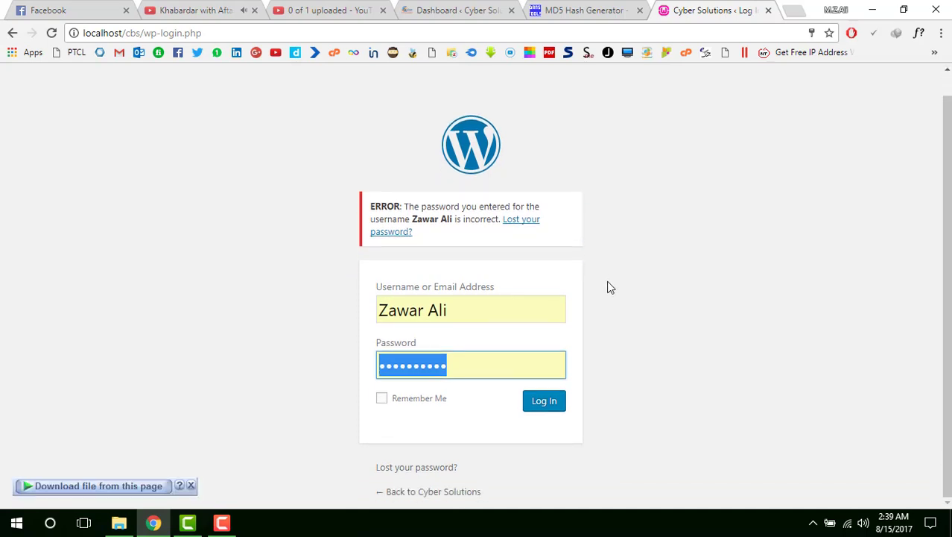
scroll(608, 285, "up", 1)
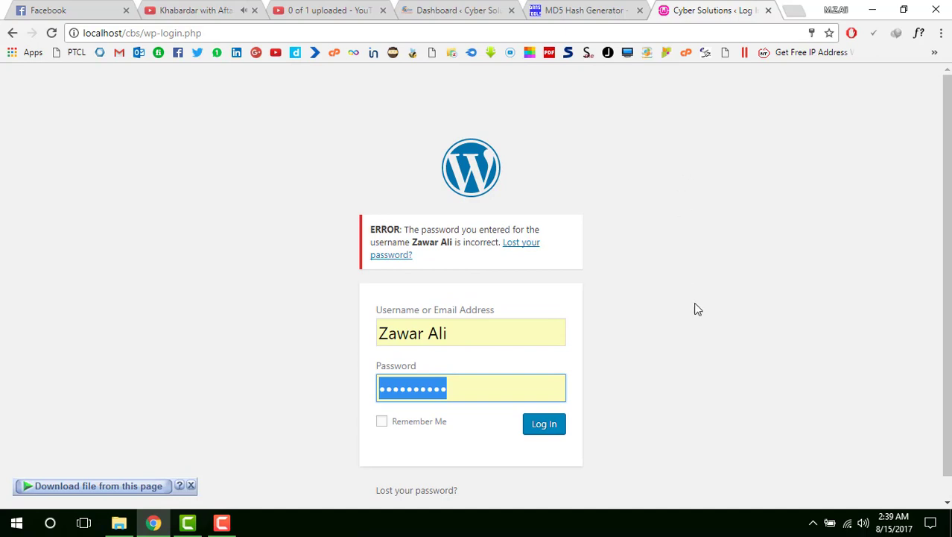
left_click(794, 10)
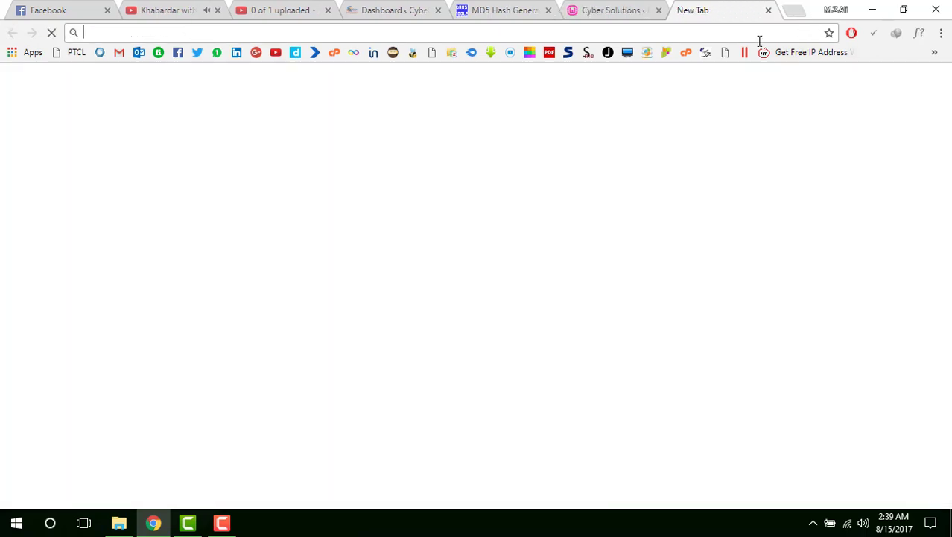
- Load localhost and follow the phpmyadmin link under Your Aliases
type("localhost")
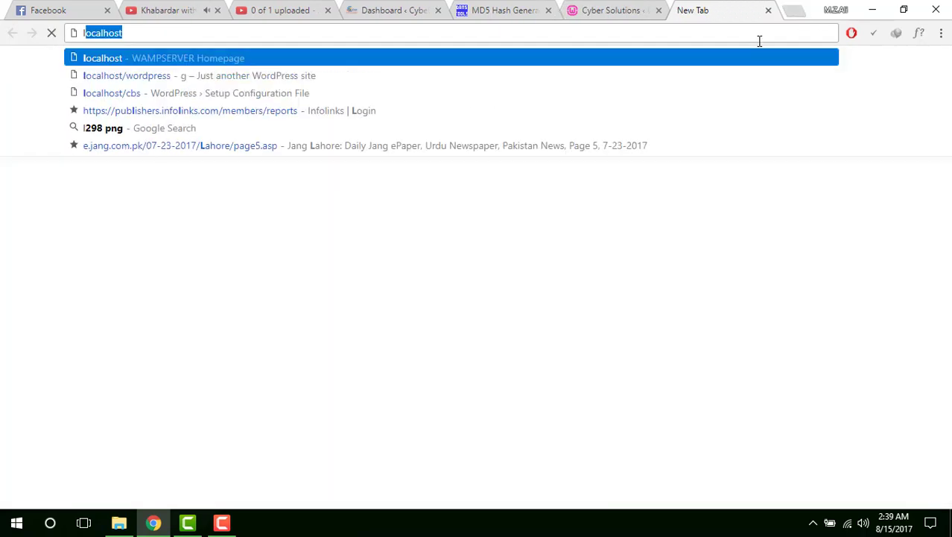
key("Return")
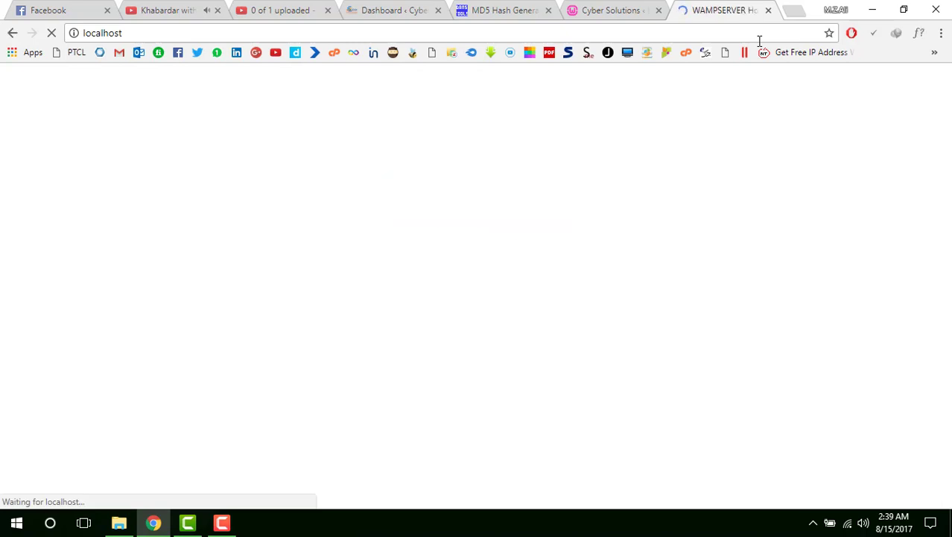
scroll(591, 223, "down", 2)
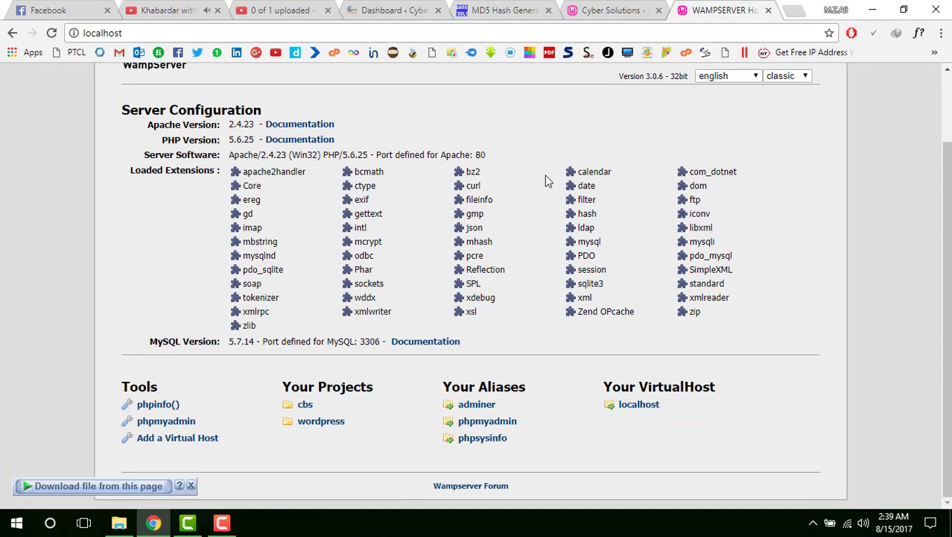
left_click(488, 422)
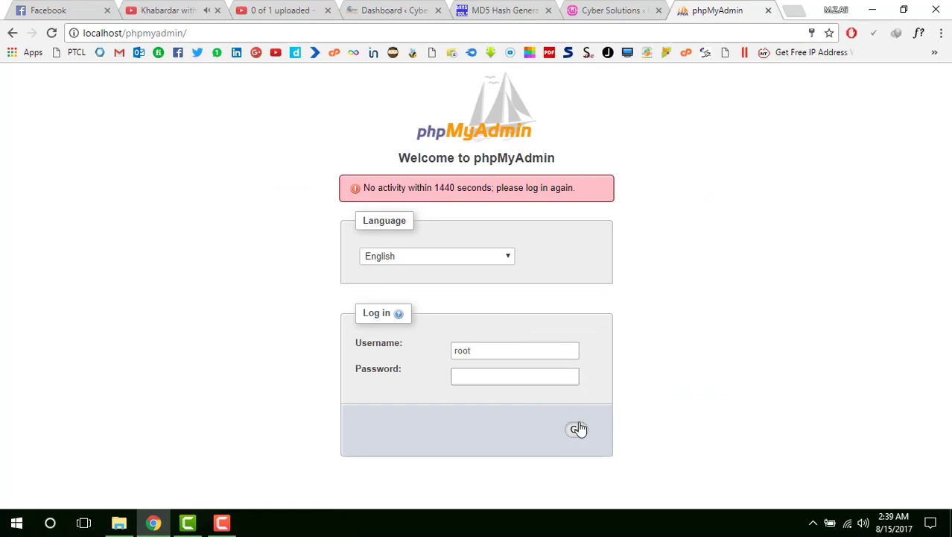
- Log in to phpMyAdmin, open the cbs database and highlight the wp_users table
left_click(577, 429)
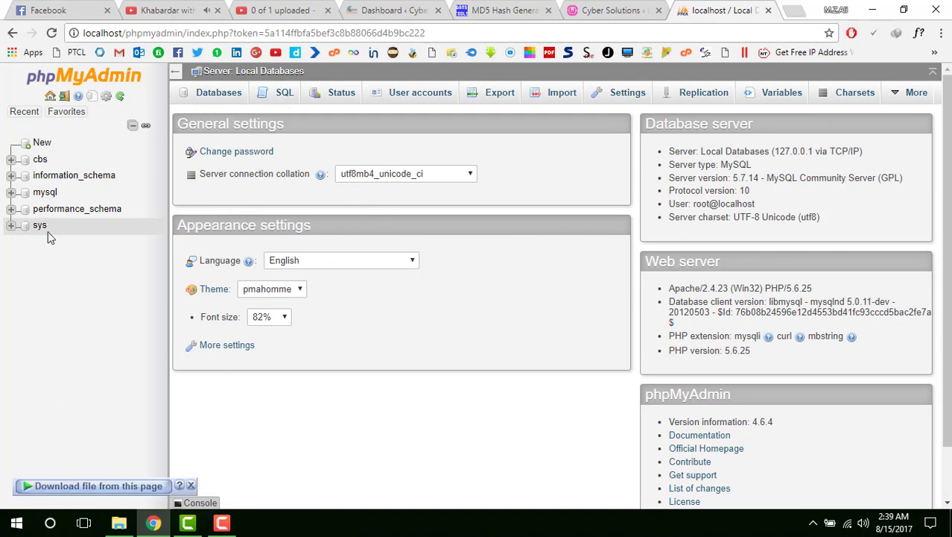
left_click(31, 167)
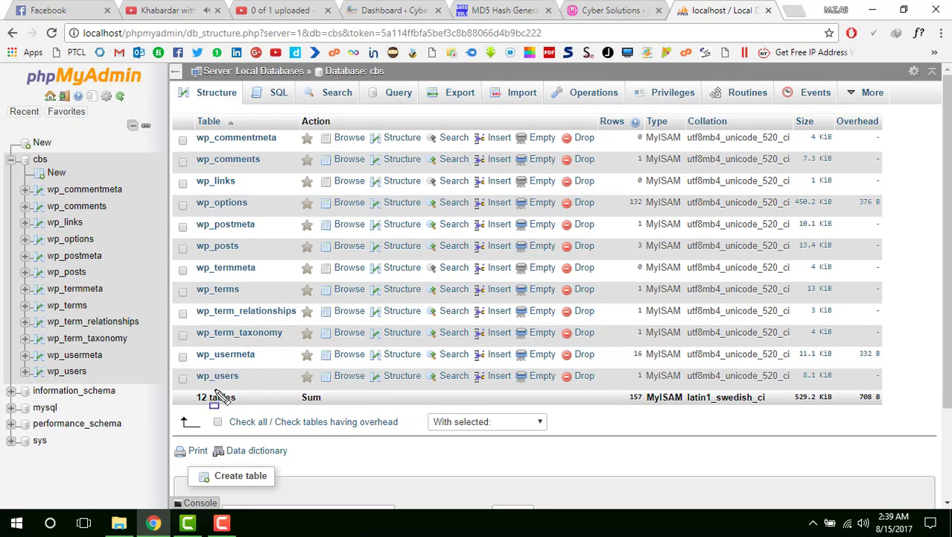
left_click_drag(176, 366, 881, 389)
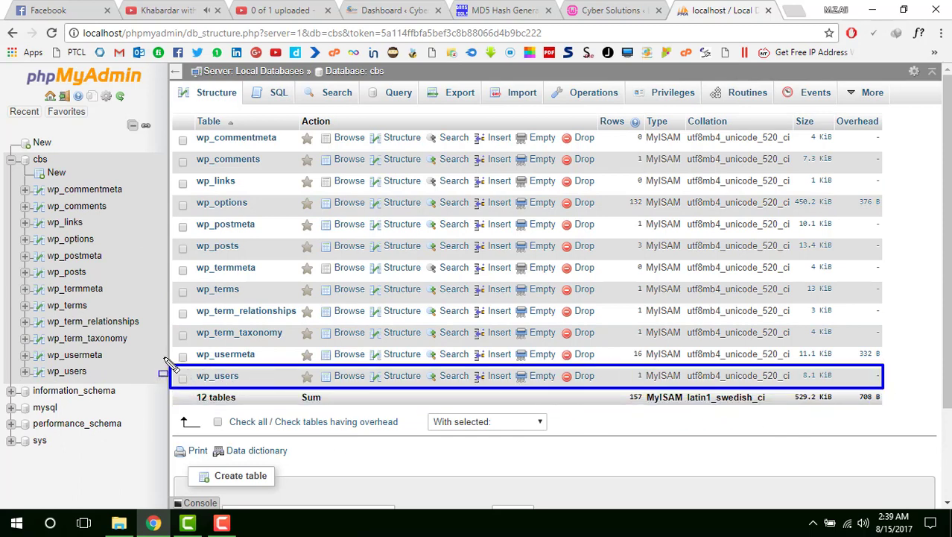
left_click_drag(165, 357, 288, 401)
key("Escape")
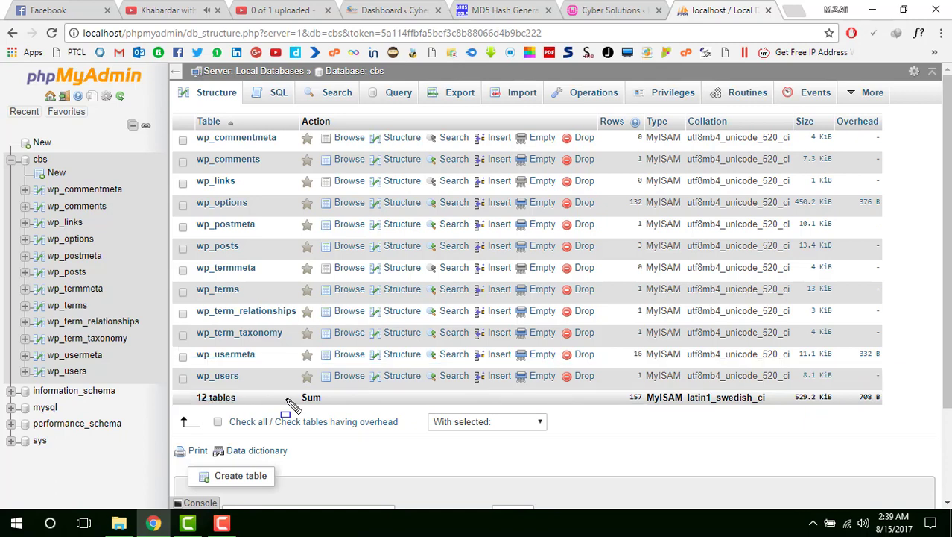
- Browse the wp_users table and open its only user record for editing
left_click(231, 380)
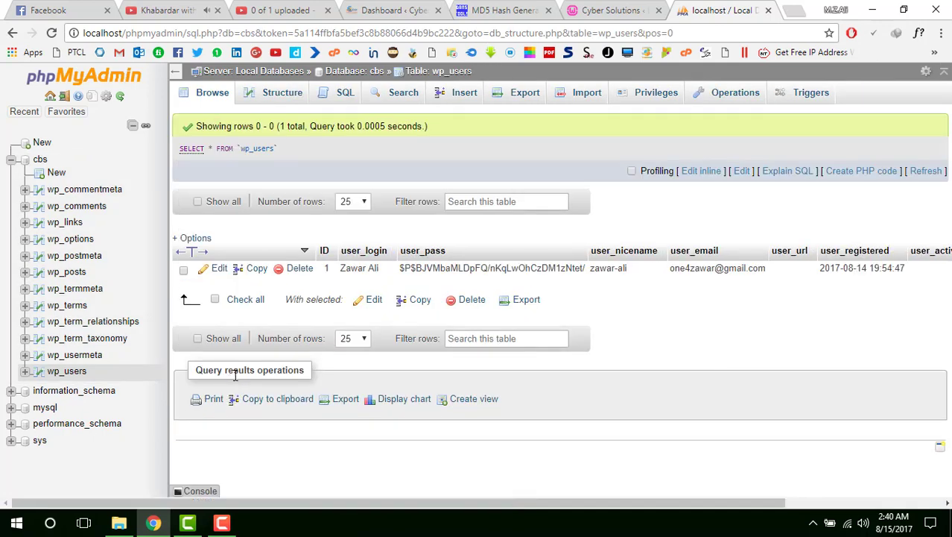
left_click_drag(176, 257, 238, 287)
left_click(219, 269)
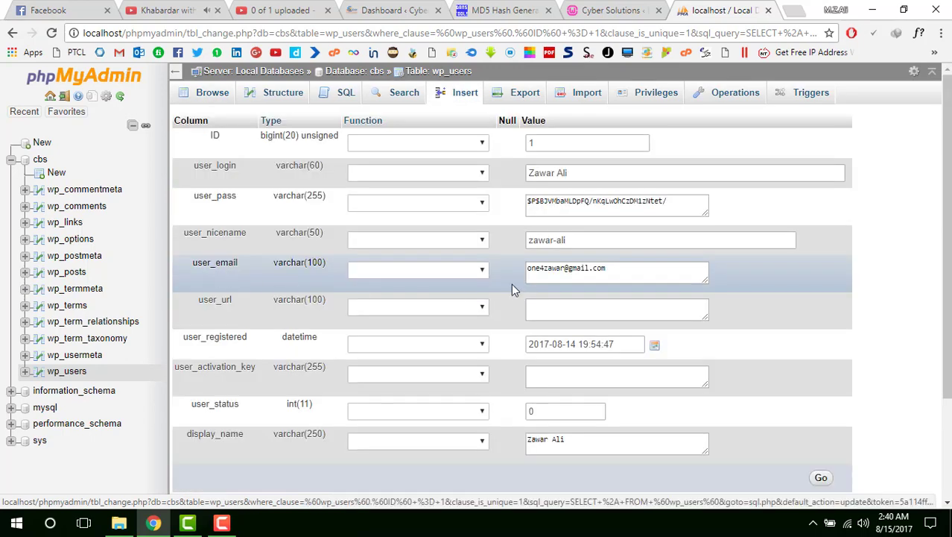
- Highlight the record's user_login, stored user_pass hash and user_email fields
mouse_move(513, 149)
left_mouse_down()
mouse_move(549, 187)
mouse_move(595, 188)
left_mouse_up()
mouse_move(509, 191)
left_mouse_down()
mouse_move(623, 222)
mouse_move(687, 222)
left_mouse_up()
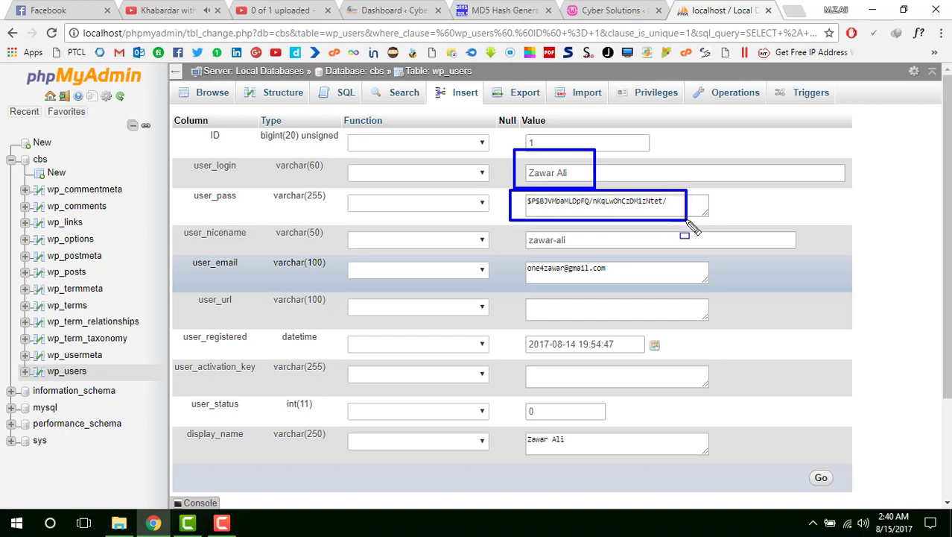
left_click_drag(519, 256, 635, 286)
key("Escape")
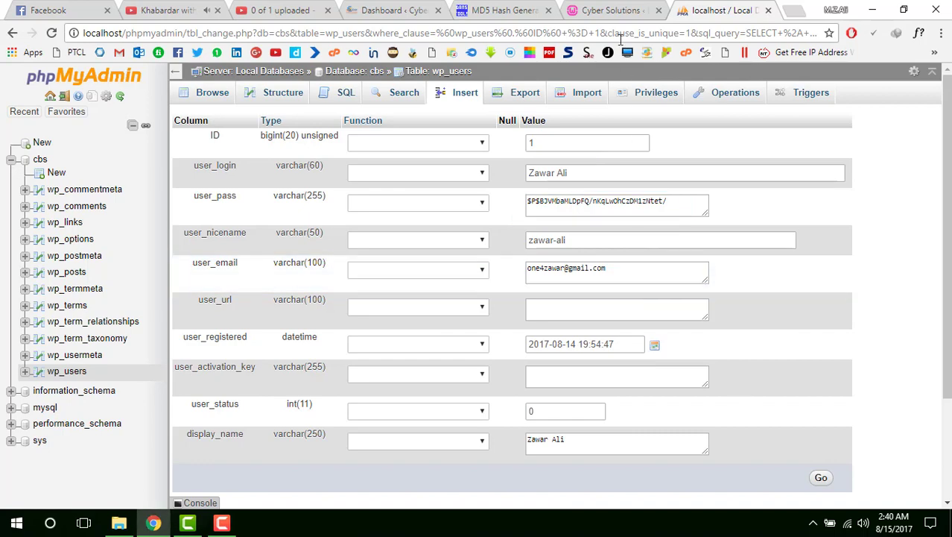
left_click_drag(517, 162, 594, 198)
key("Escape")
left_click(594, 12)
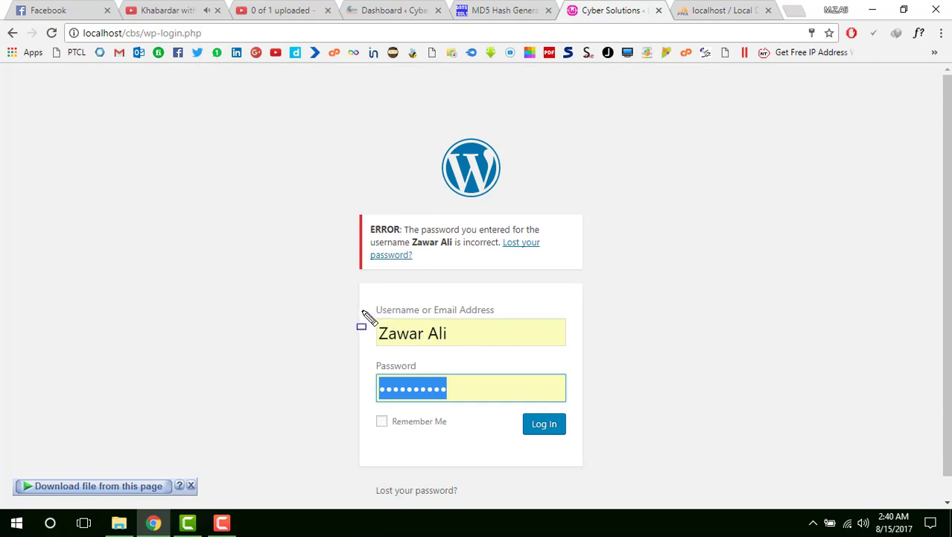
left_click_drag(363, 312, 472, 349)
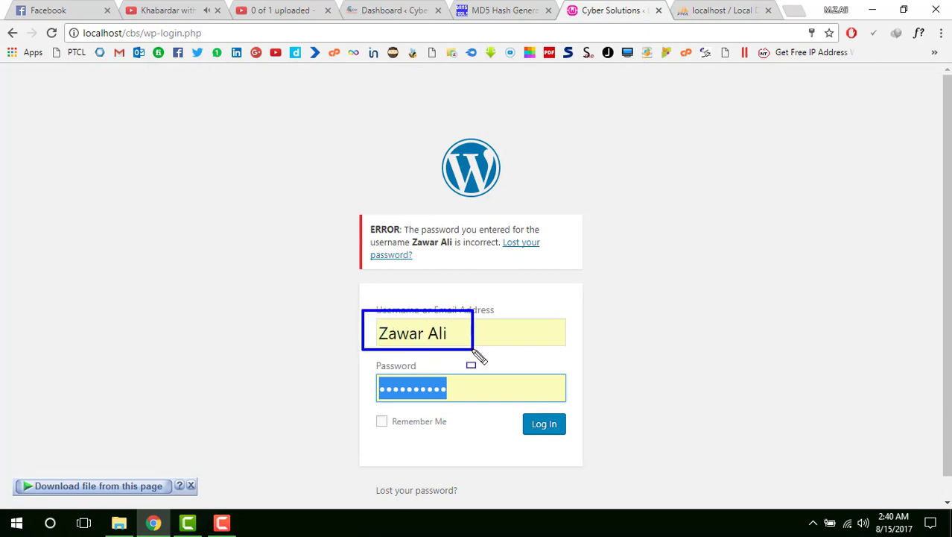
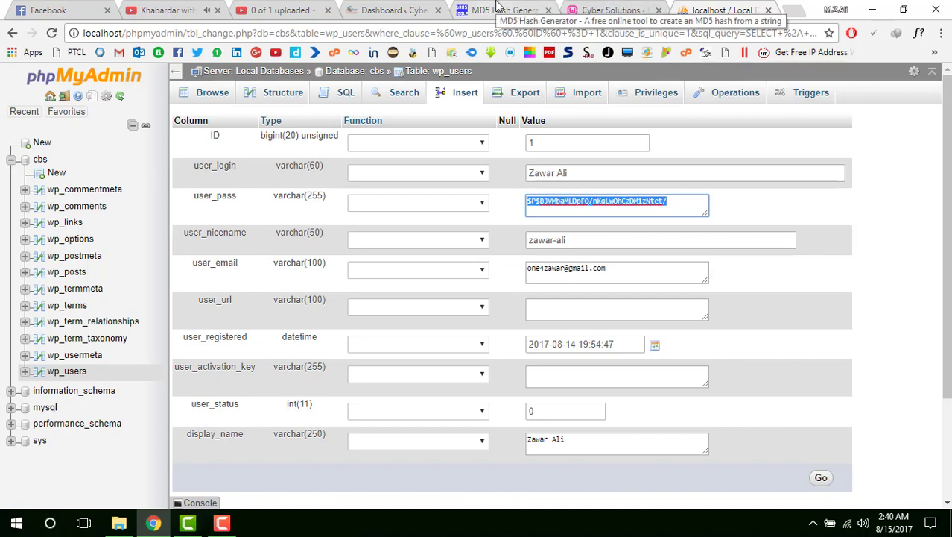
- Switch from the phpMyAdmin wp_users edit form to the MD5 Hash Generator tab
left_click(498, 8)
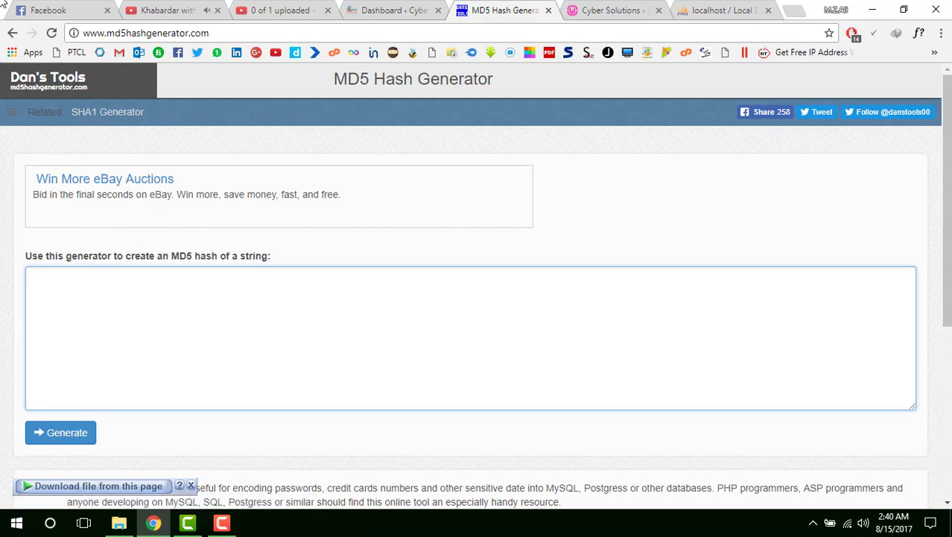
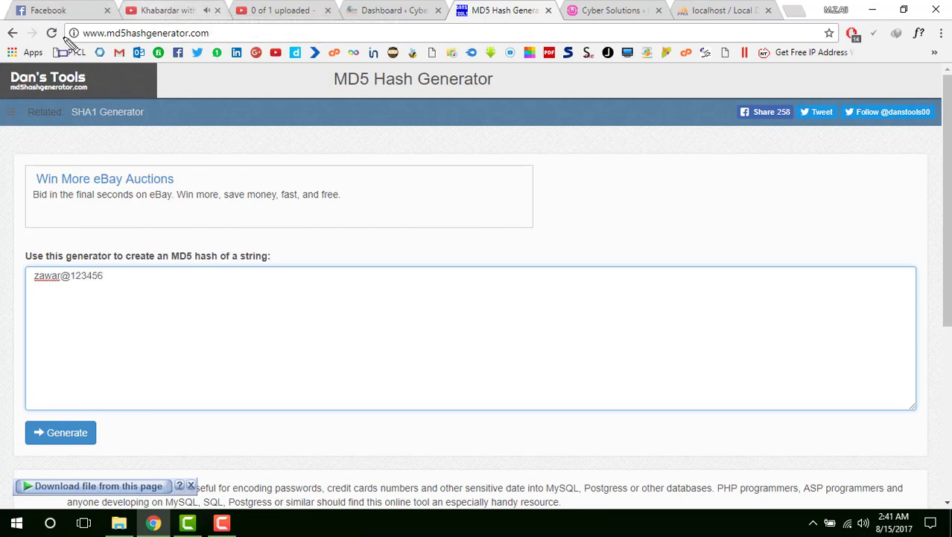
- Enter the new password in the MD5 Hash Generator string box
left_click_drag(56, 23, 228, 51)
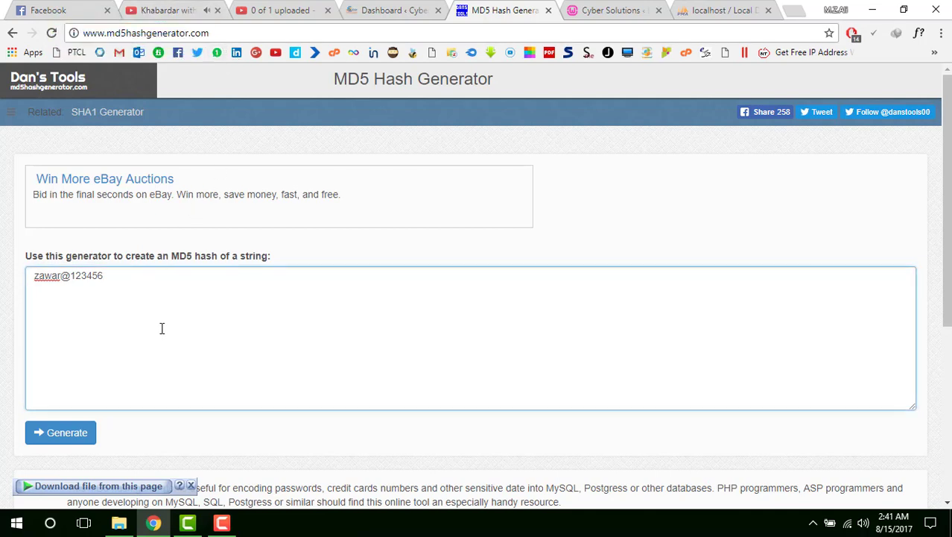
- Generate the password's MD5 hash, copy it, and return to the phpMyAdmin wp_users form
left_click(74, 444)
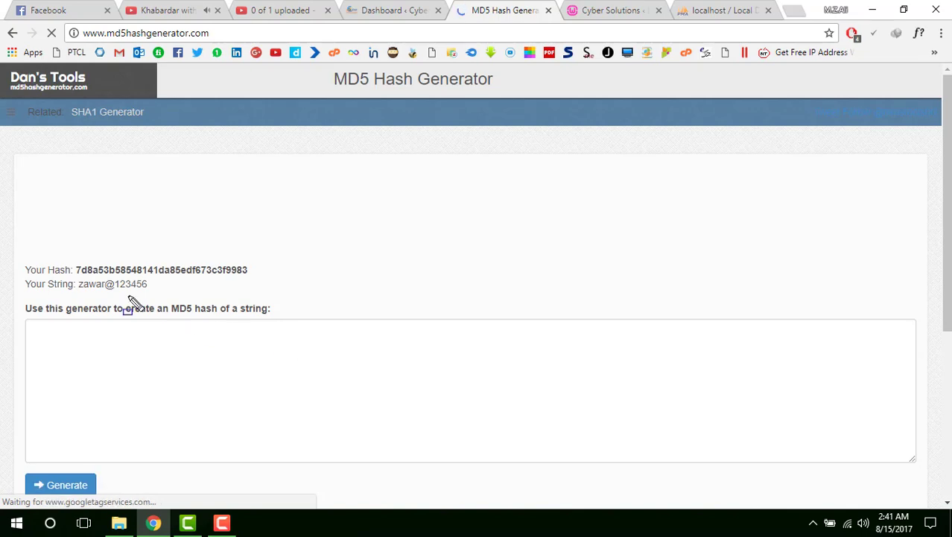
left_click_drag(16, 252, 273, 301)
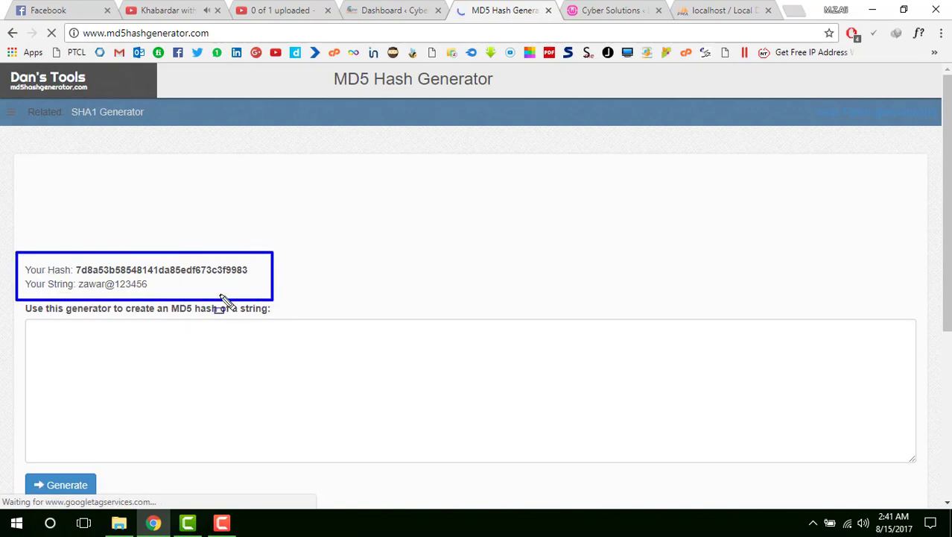
mouse_move(64, 258)
left_mouse_down()
mouse_move(121, 278)
mouse_move(255, 278)
mouse_move(77, 272)
left_mouse_up()
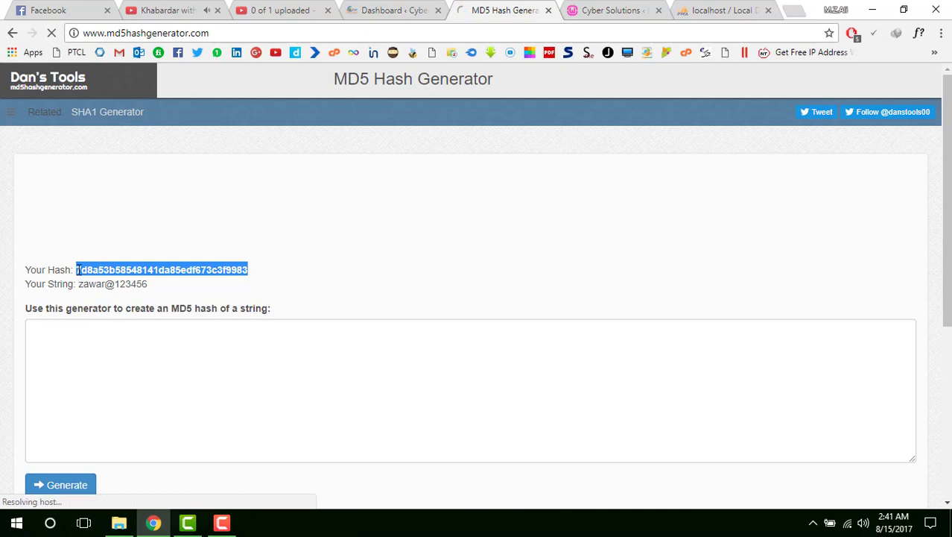
right_click(90, 267)
left_click(108, 275)
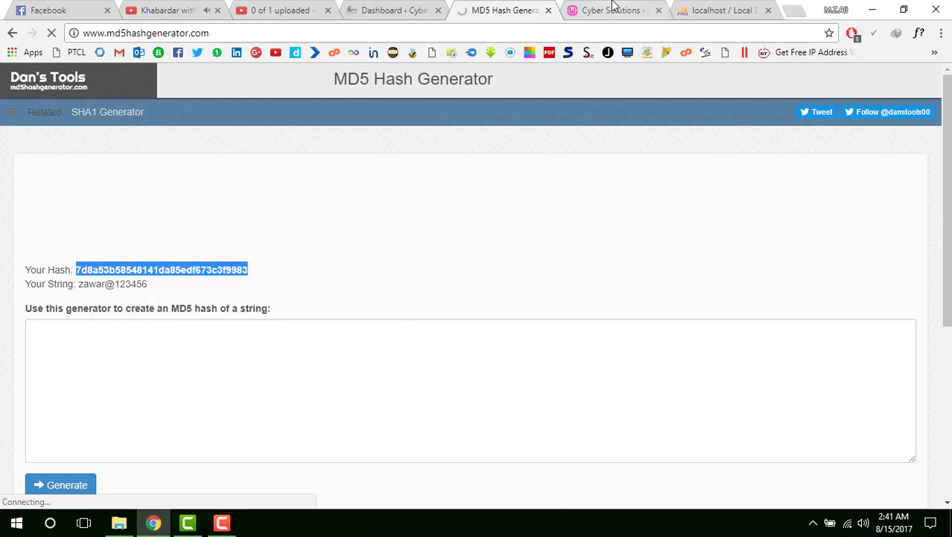
left_click(719, 10)
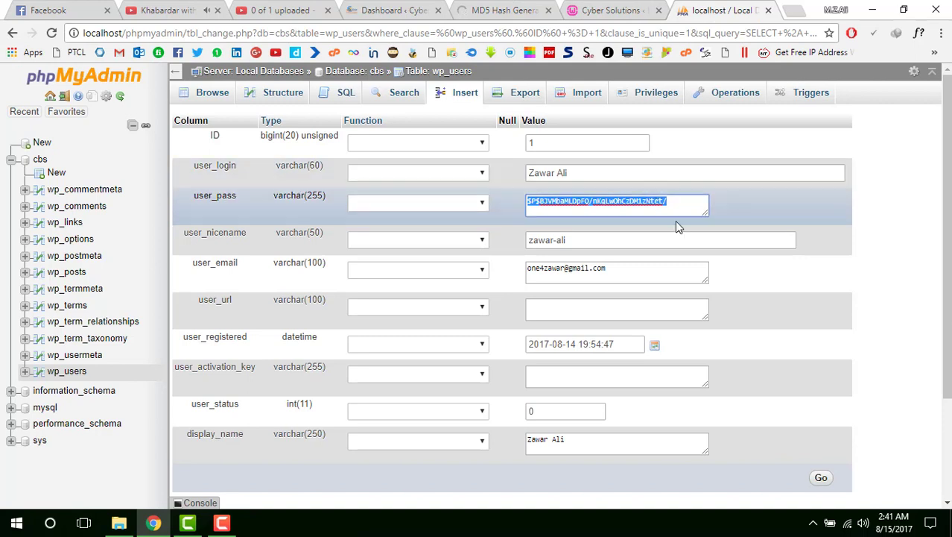
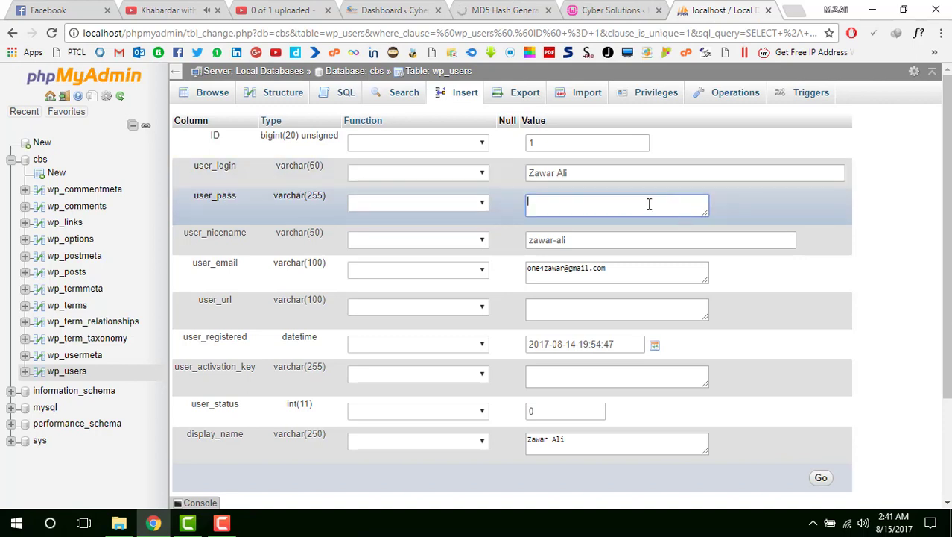
- Paste the MD5 hash into the wp_users user_pass field, save the row, then return to the MD5 generator tab
right_click(649, 204)
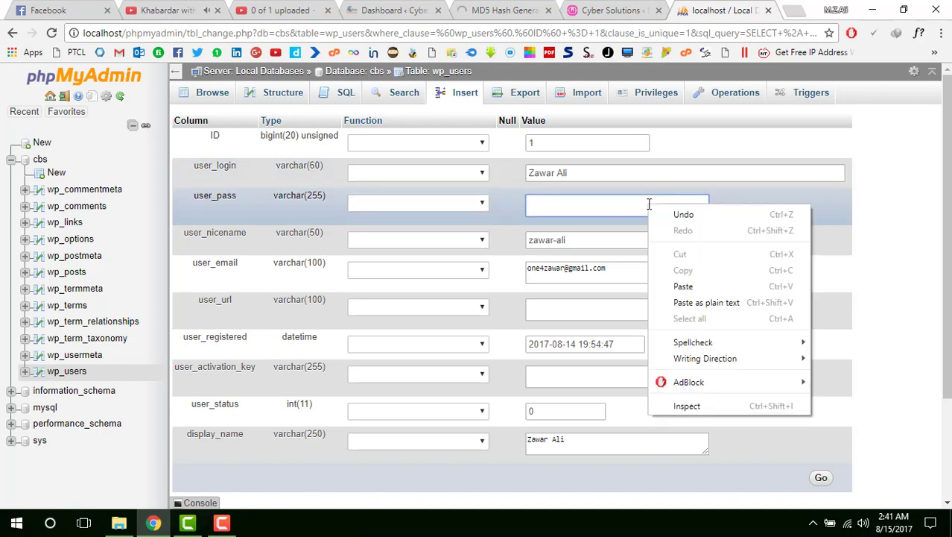
left_click(684, 286)
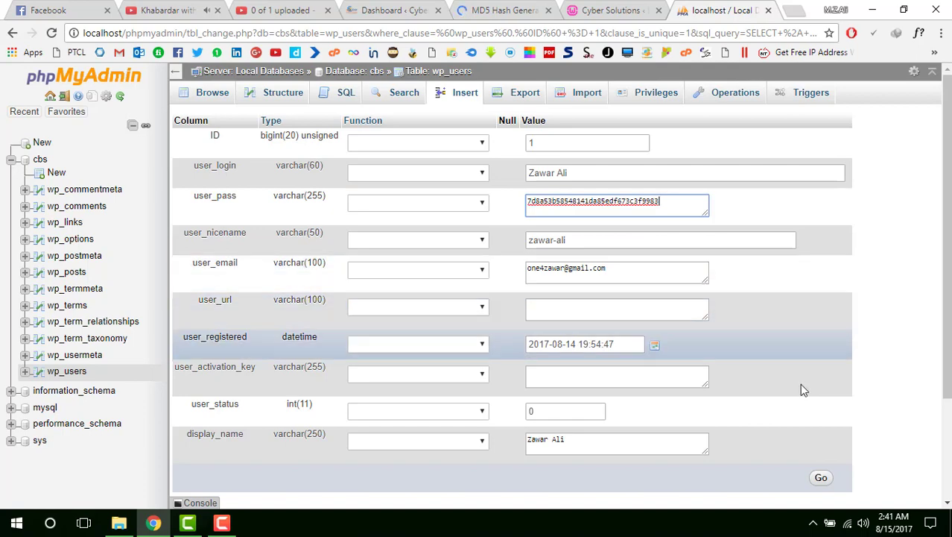
left_click(819, 483)
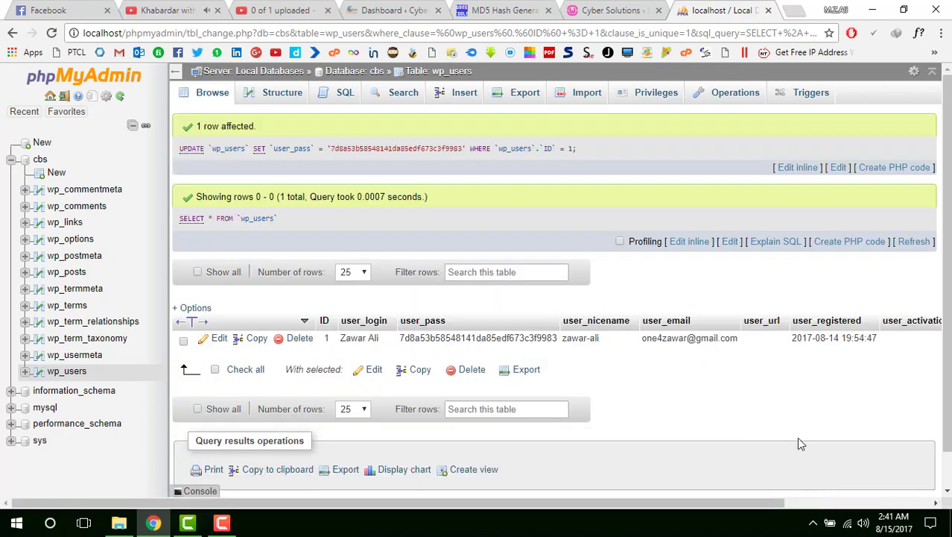
left_click(645, 7)
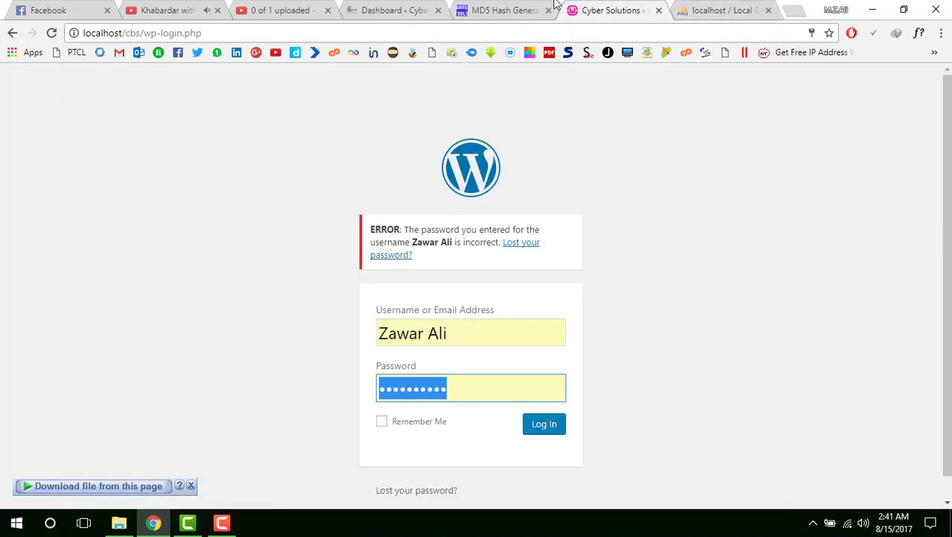
left_click(553, 7)
- Copy the original plain-text password from the MD5 Hash Generator's 'Your String' value
left_click(175, 289)
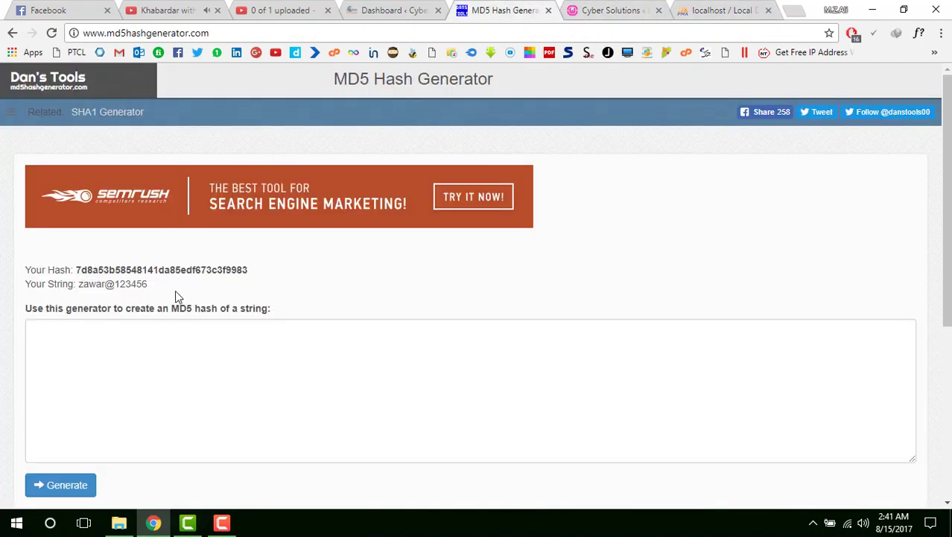
left_click_drag(146, 284, 78, 284)
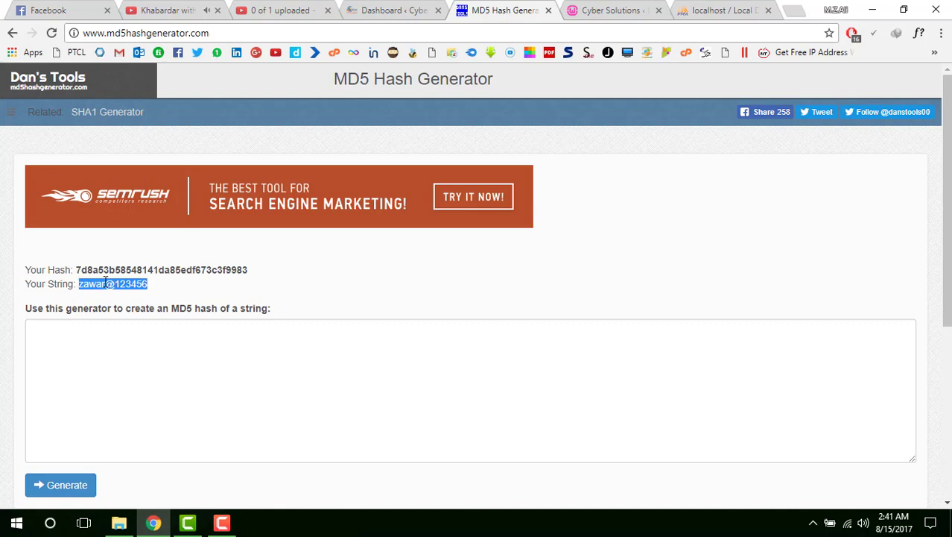
right_click(105, 282)
left_click(149, 289)
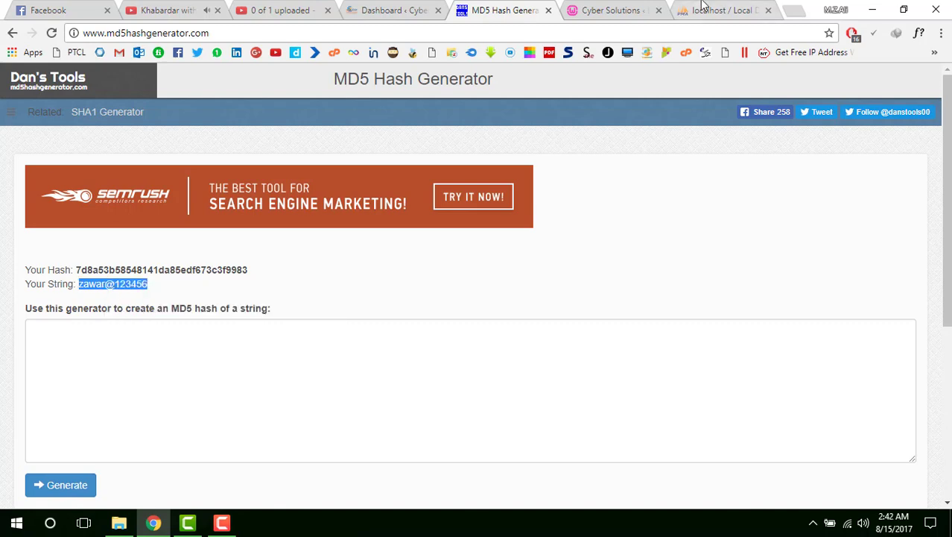
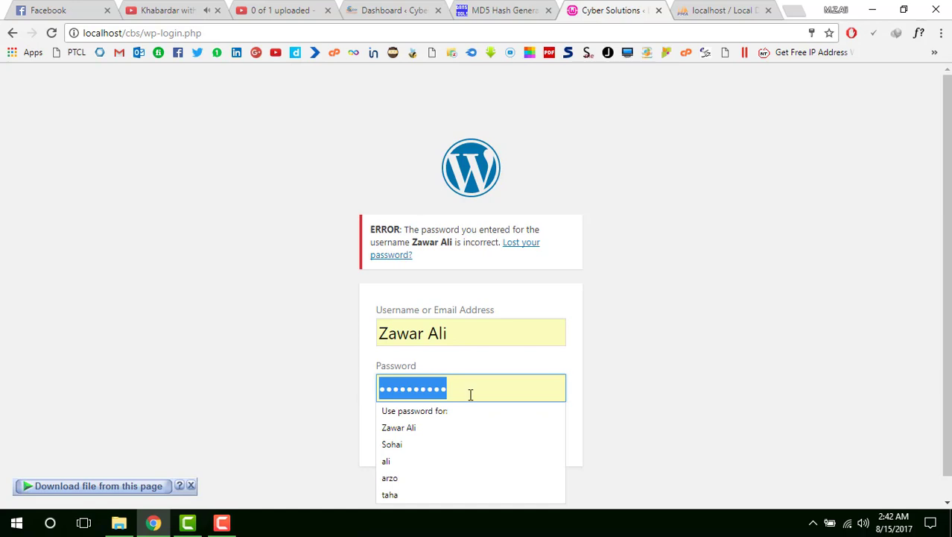
- Replace the old password with the new one pasted as plain text and log in
key("BackSpace")
right_click(470, 395)
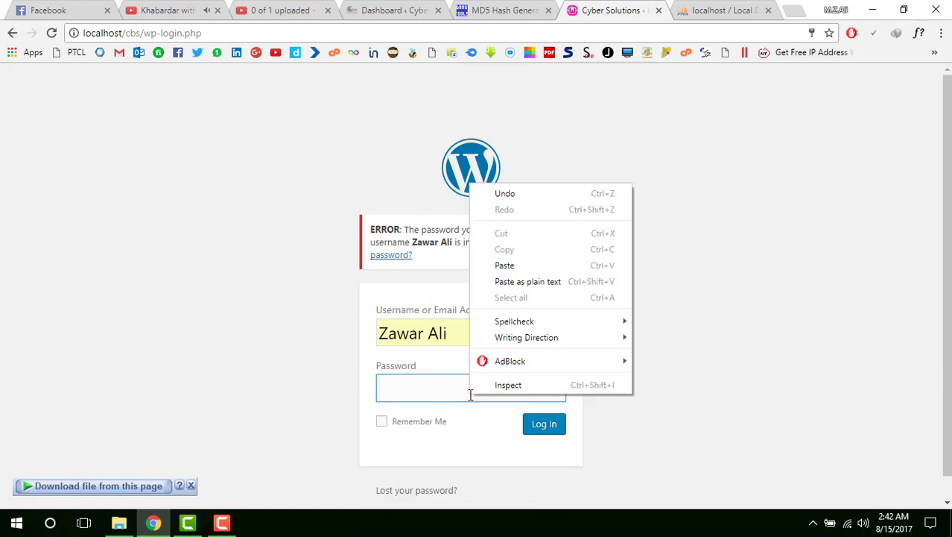
left_click(527, 280)
left_click(548, 437)
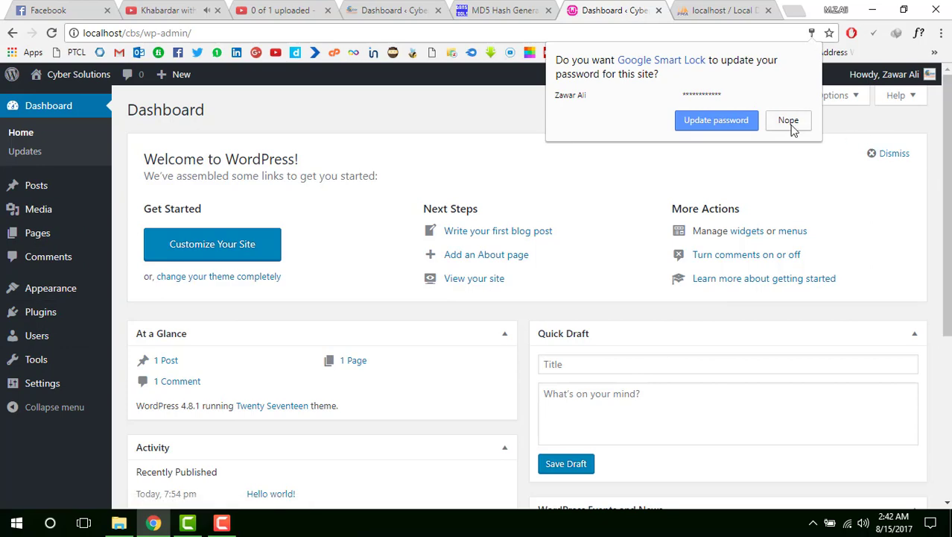
- Decline the browser's offer to update the saved password on the Dashboard
left_click(790, 121)
scroll(522, 283, "down", 4)
scroll(522, 293, "up", 5)
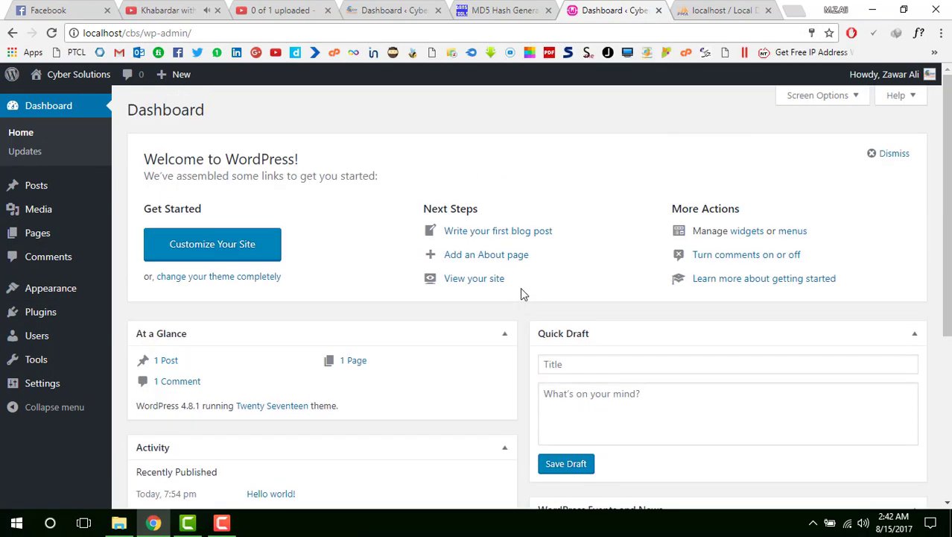